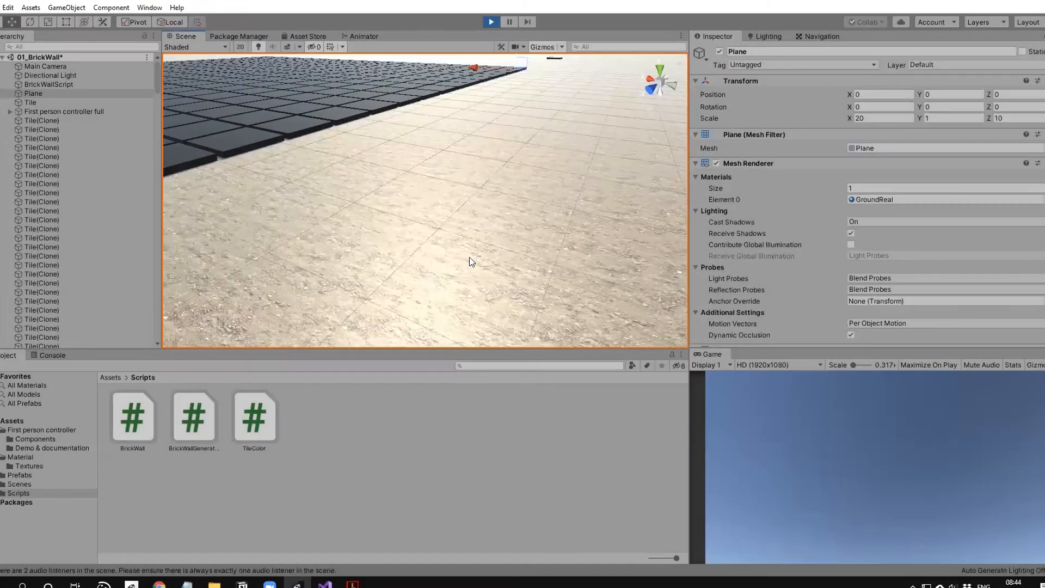
pyautogui.scroll(-5, 561, 235)
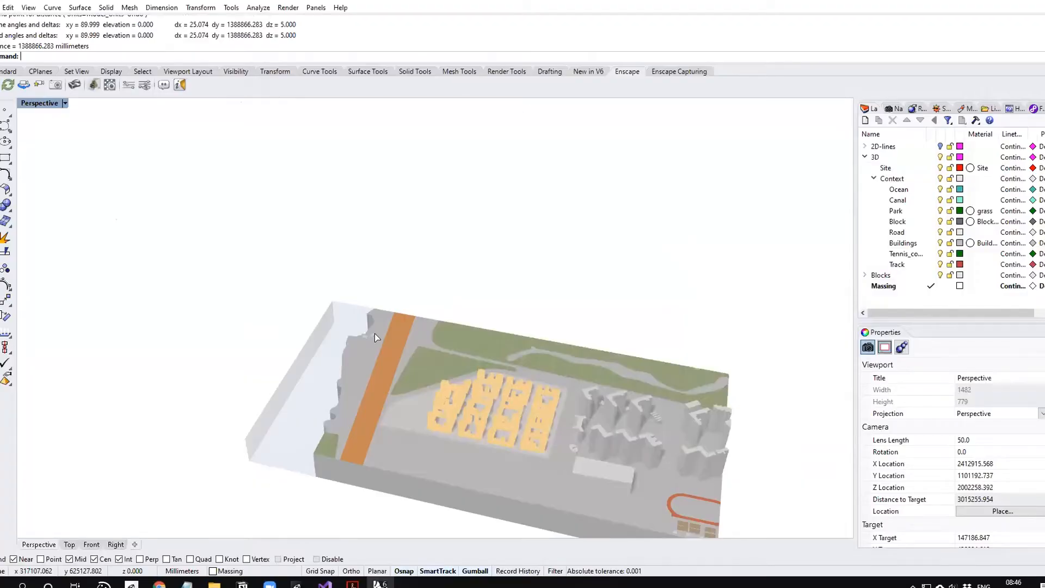
# Set Model units to Meters, answer Yes to scale objects, and remeasure the site at 1388.866 m.
pyautogui.moveTo(375, 333); pyautogui.dragTo(615, 163, button='right')
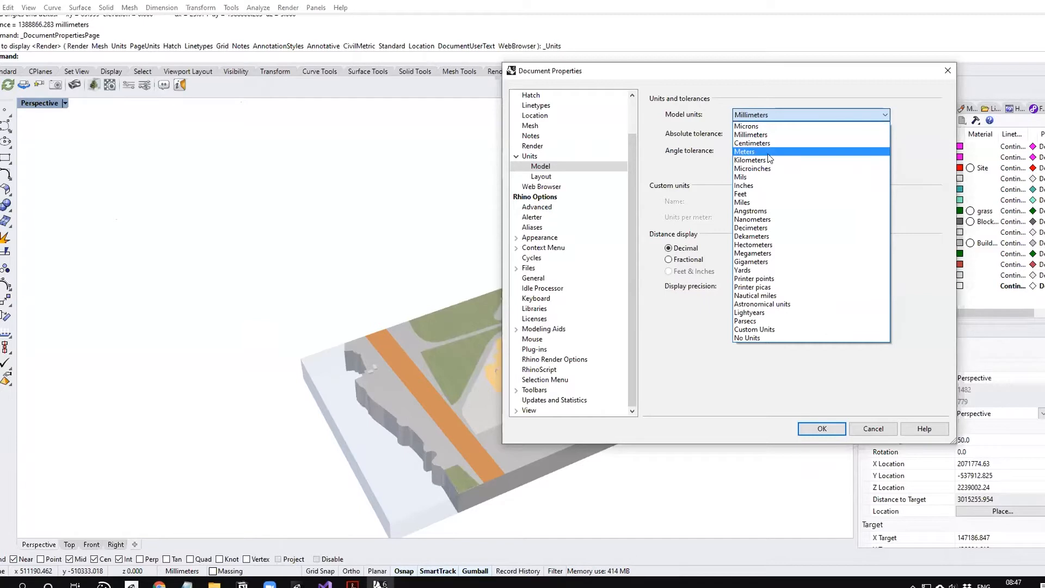
pyautogui.click(822, 429)
pyautogui.click(495, 327)
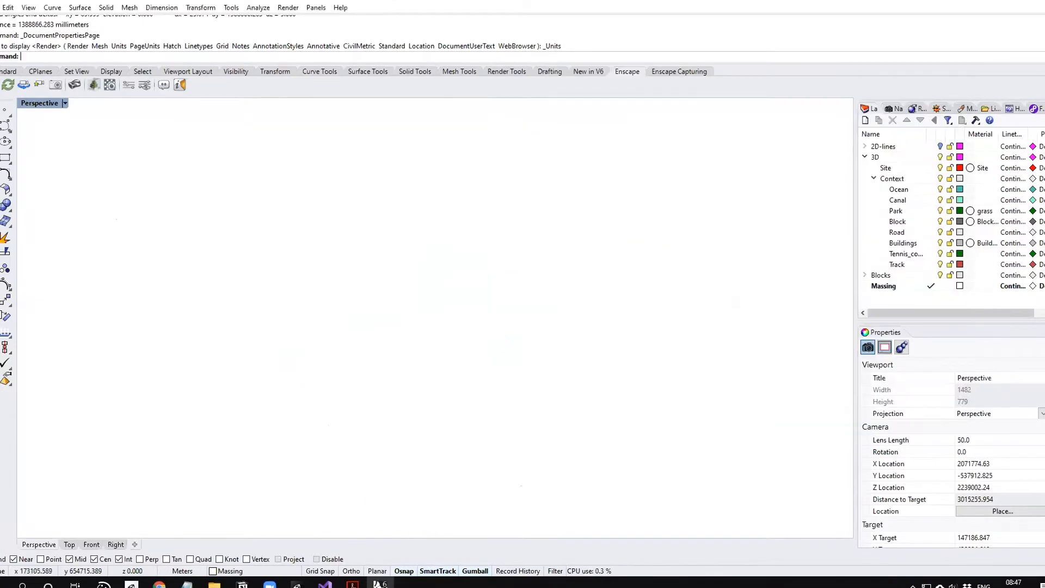
pyautogui.press('z')
pyautogui.press('e')
pyautogui.click(493, 178)
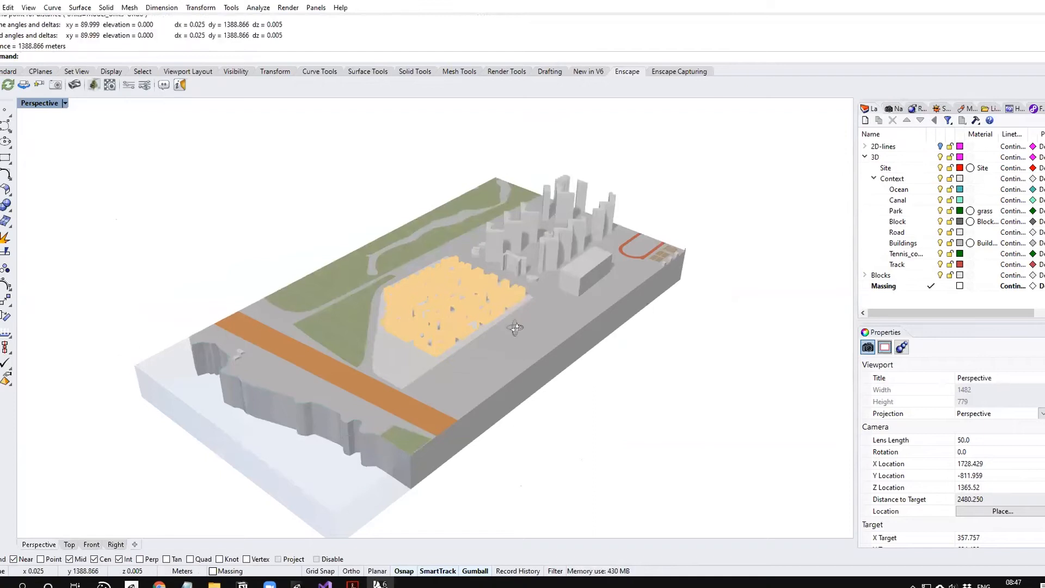
pyautogui.scroll(-1, 598, 265)
pyautogui.moveTo(598, 265); pyautogui.dragTo(615, 319, button='right')
pyautogui.scroll(4, 615, 319)
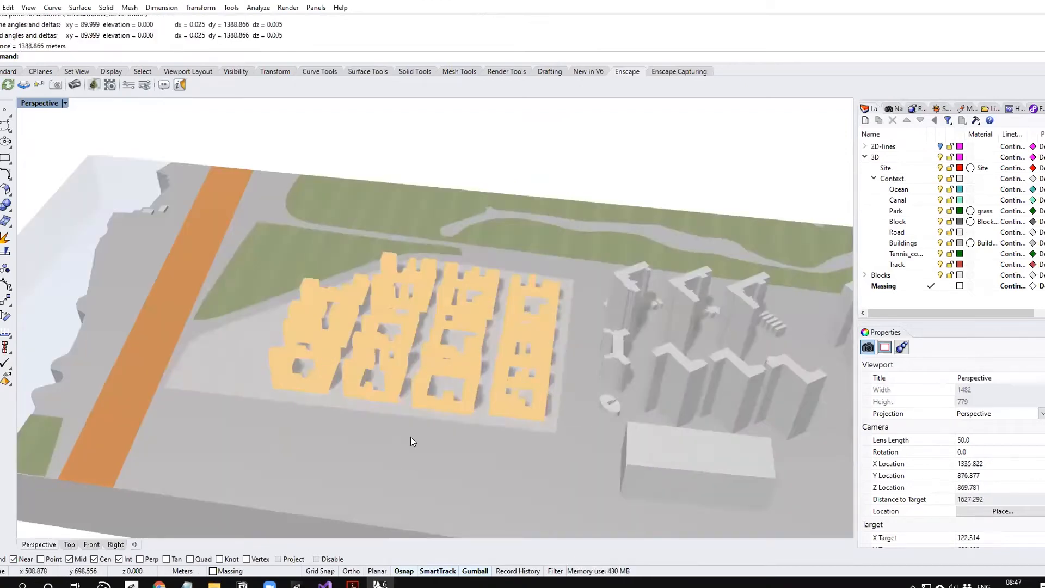
# Frame the whole site model, select every object and start Export.
pyautogui.press('z')
pyautogui.press('e')
pyautogui.press('Return')
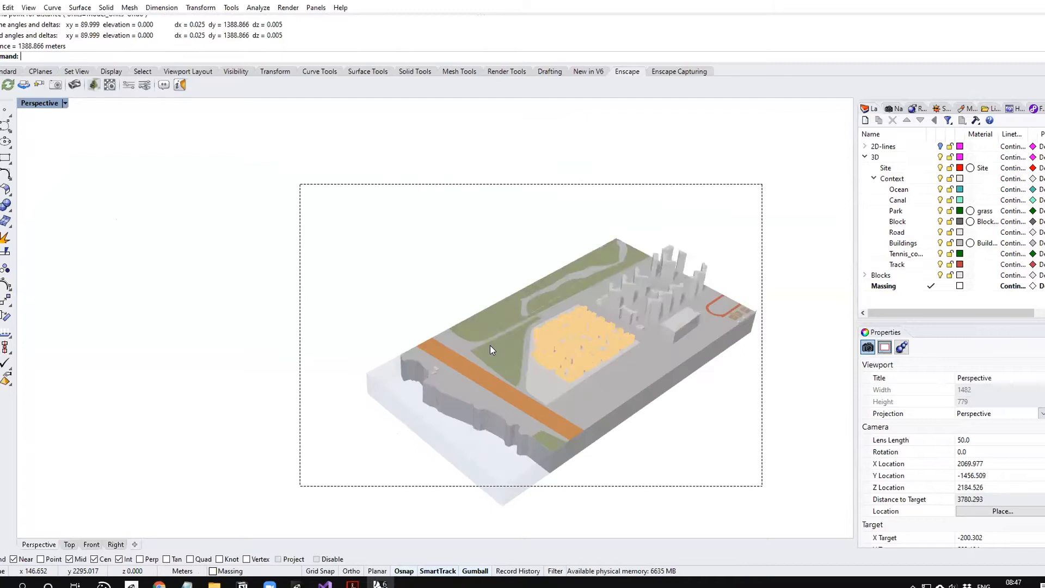
pyautogui.hotkey('ctrl', 'a')
pyautogui.write('port')
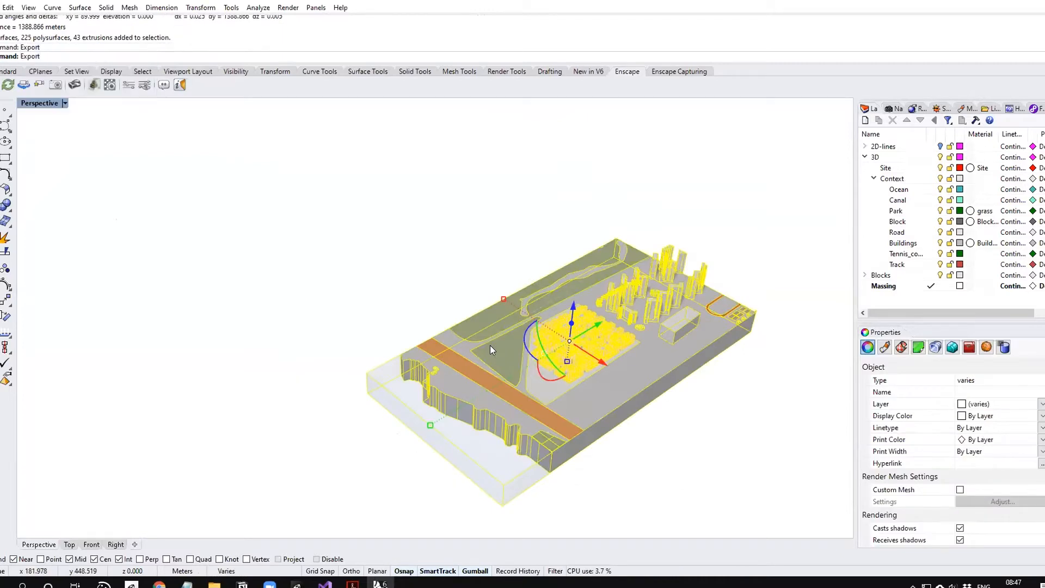
pyautogui.press('Return')
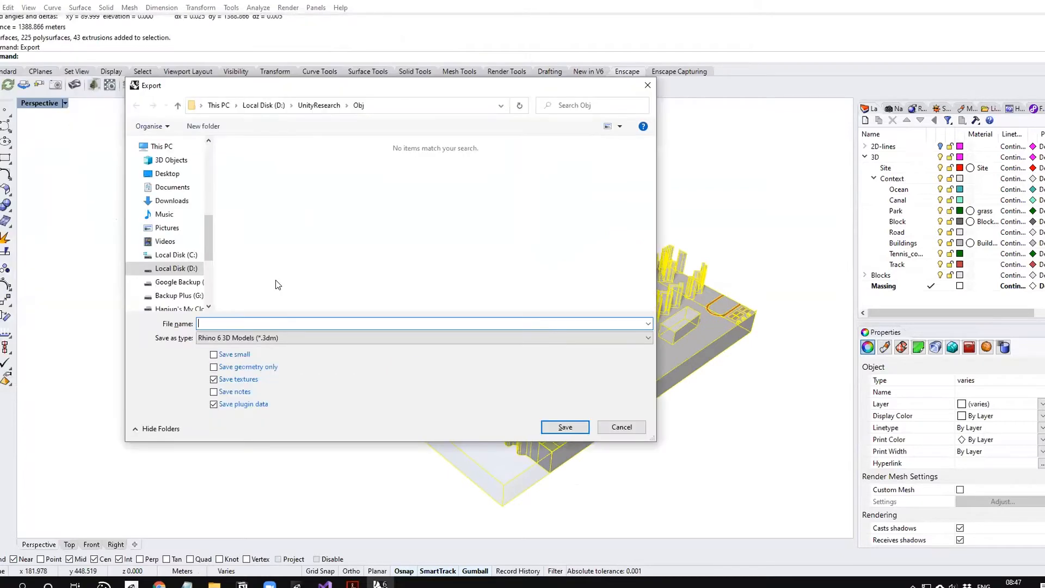
# Save the export as an OBJ named SZ_Site in D:\SZ_01 with textures included.
pyautogui.press('BackSpace')
pyautogui.press('BackSpace')
pyautogui.doubleClick(245, 293)
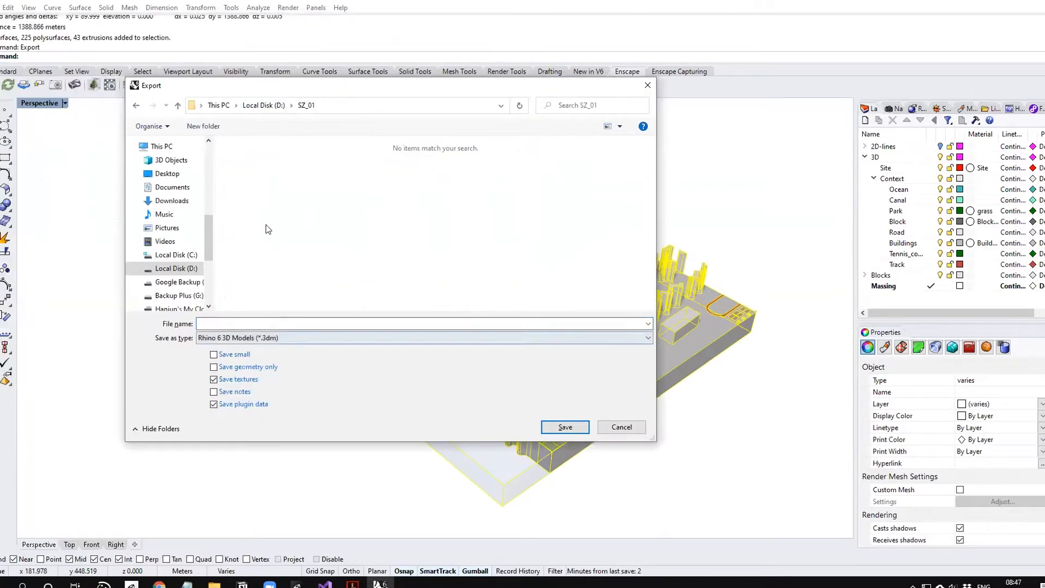
pyautogui.click(425, 338)
pyautogui.click(245, 293)
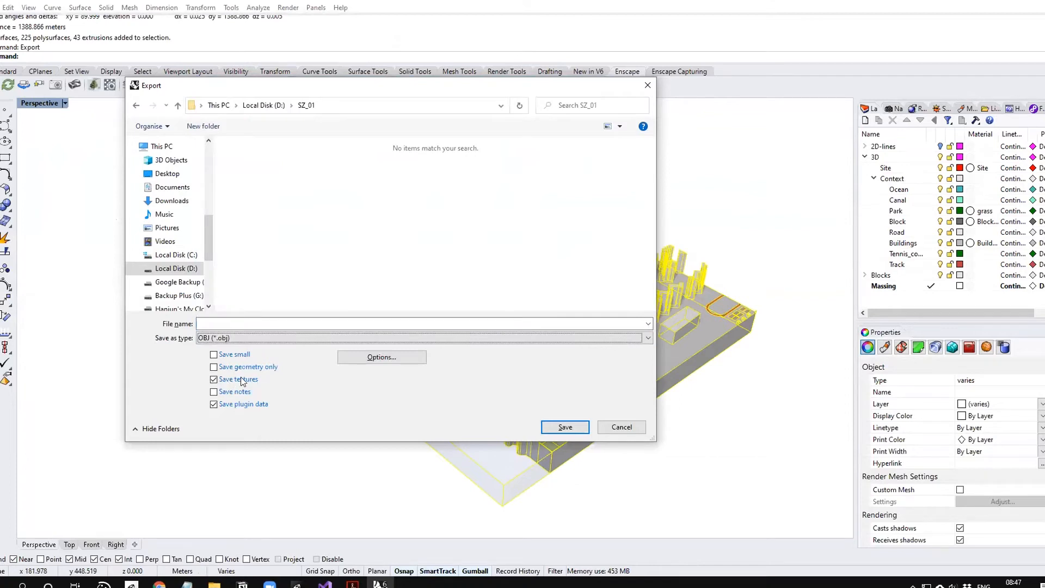
pyautogui.click(228, 382)
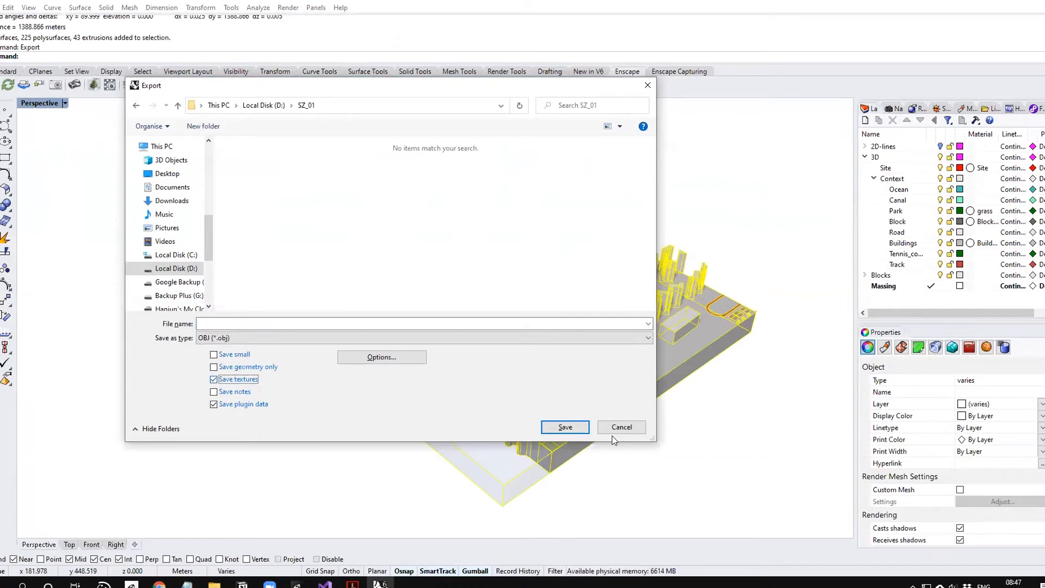
pyautogui.click(228, 323)
pyautogui.write('sz')
pyautogui.press('Return')
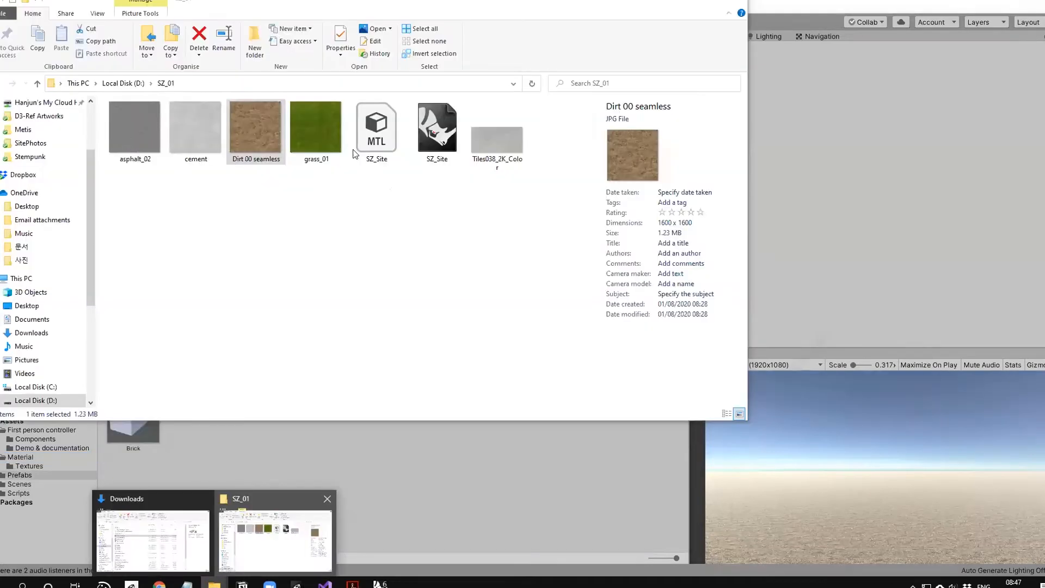
# Select the SZ_Site MTL and OBJ together with the four texture images in SZ_01.
pyautogui.click(372, 132)
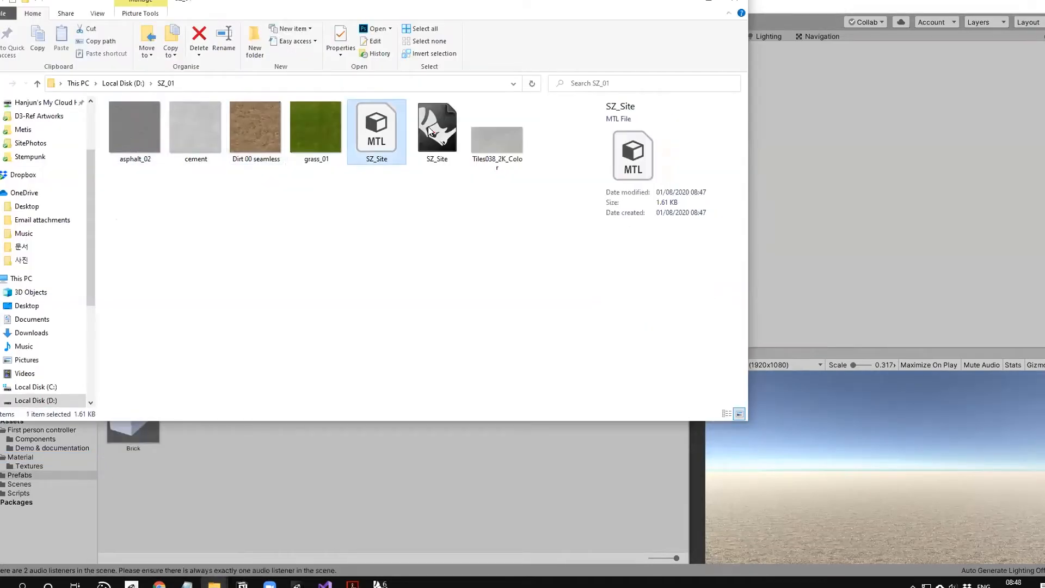
pyautogui.click(436, 132)
pyautogui.moveTo(450, 188); pyautogui.dragTo(111, 122)
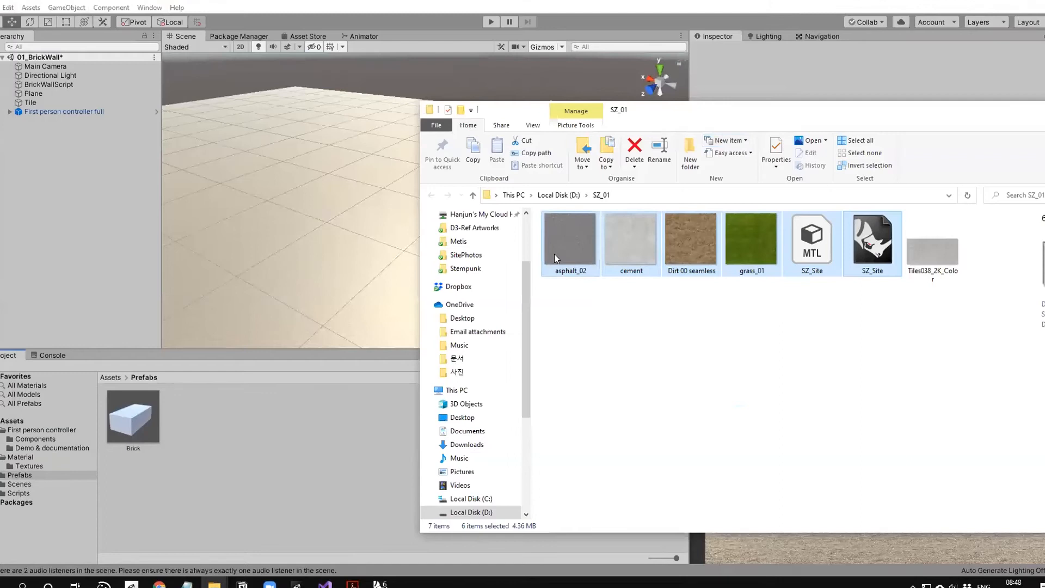
pyautogui.click(764, 333)
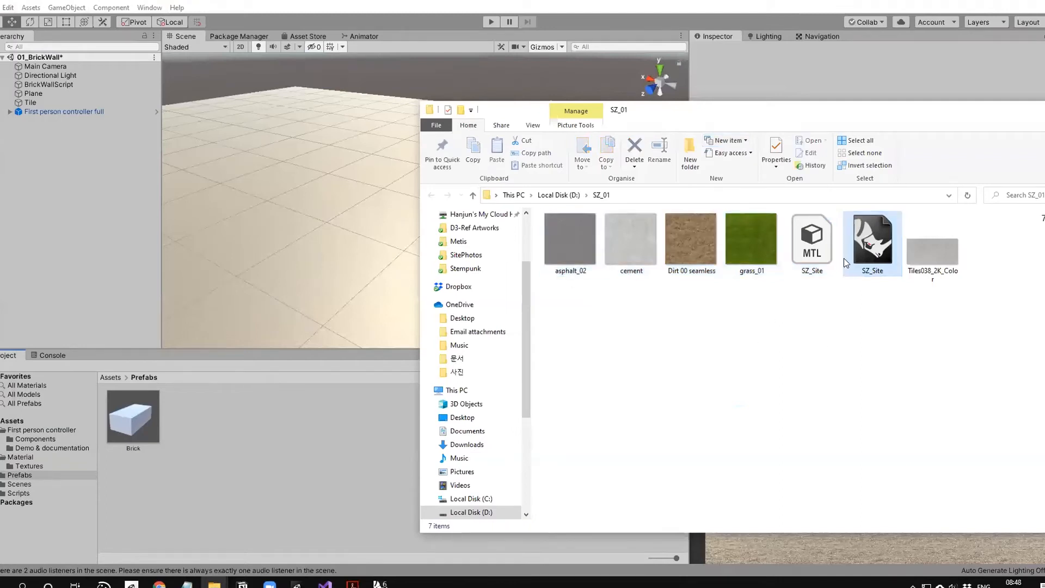
pyautogui.click(868, 240)
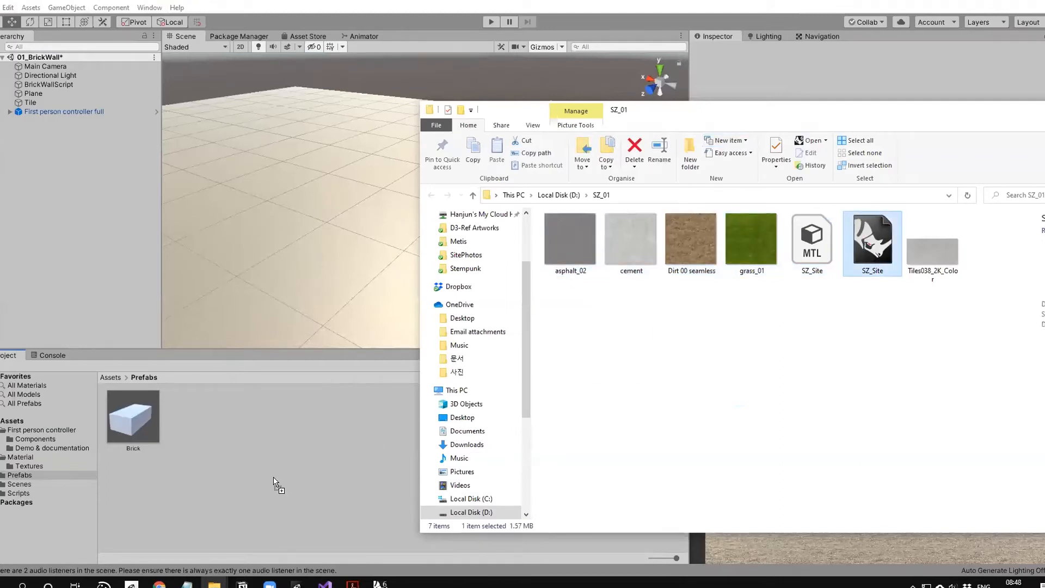
pyautogui.moveTo(872, 241); pyautogui.dragTo(274, 478)
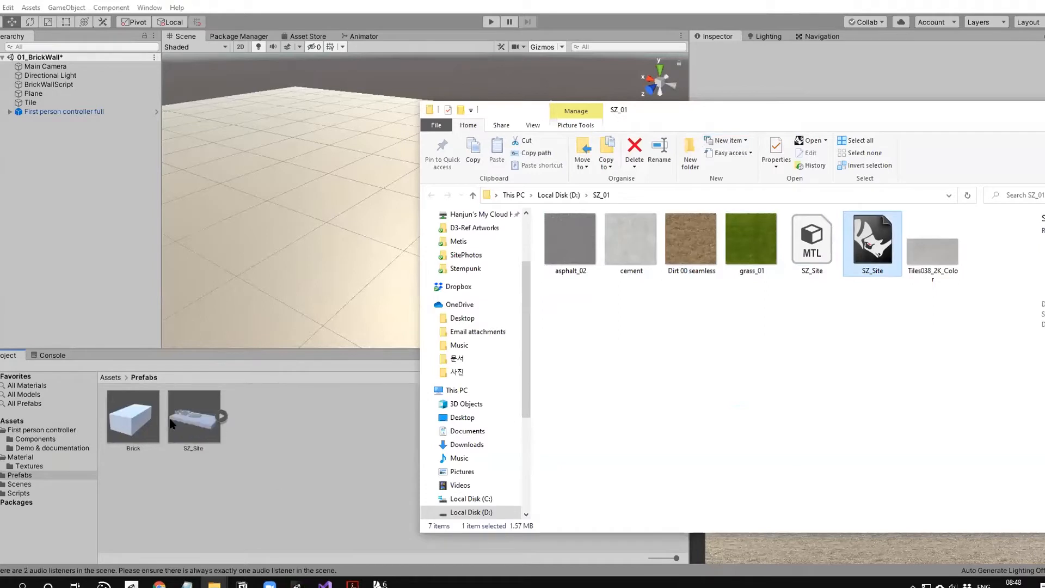
pyautogui.click(197, 420)
pyautogui.moveTo(196, 421); pyautogui.dragTo(553, 88)
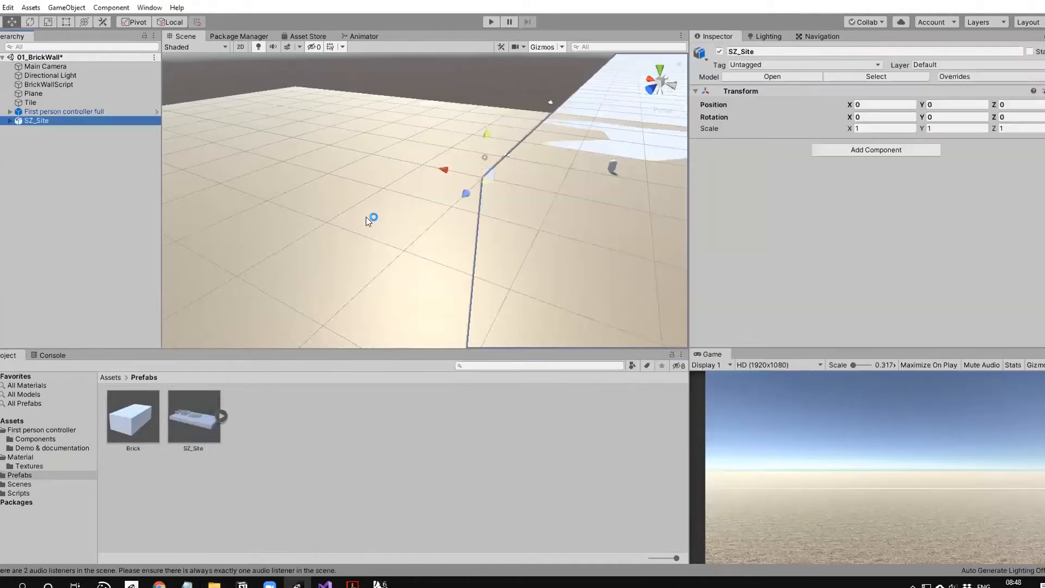
pyautogui.moveTo(523, 176); pyautogui.dragTo(465, 227, button='middle')
pyautogui.scroll(-3, 465, 226)
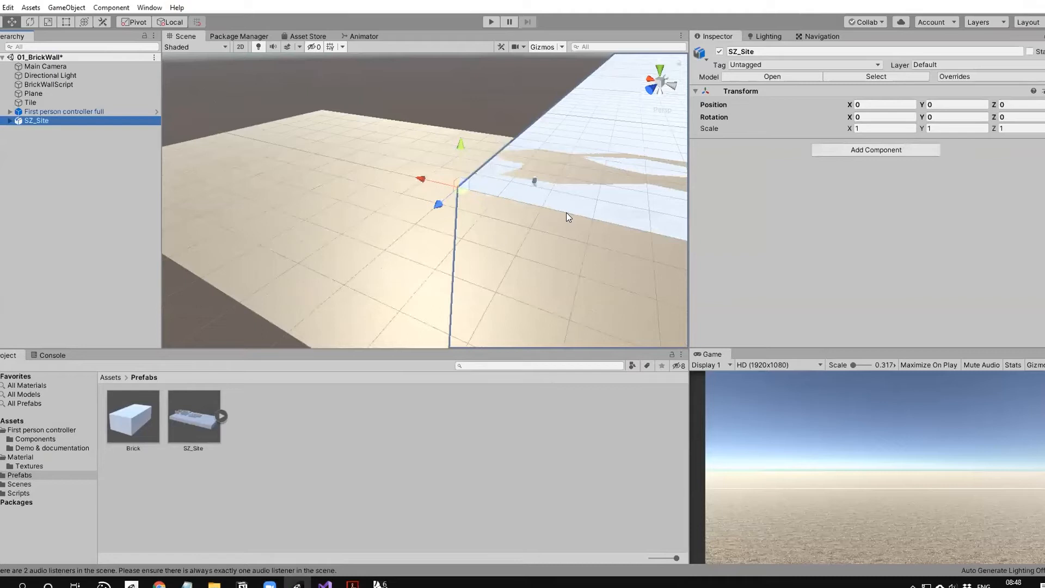
pyautogui.scroll(-2, 565, 212)
pyautogui.doubleClick(37, 121)
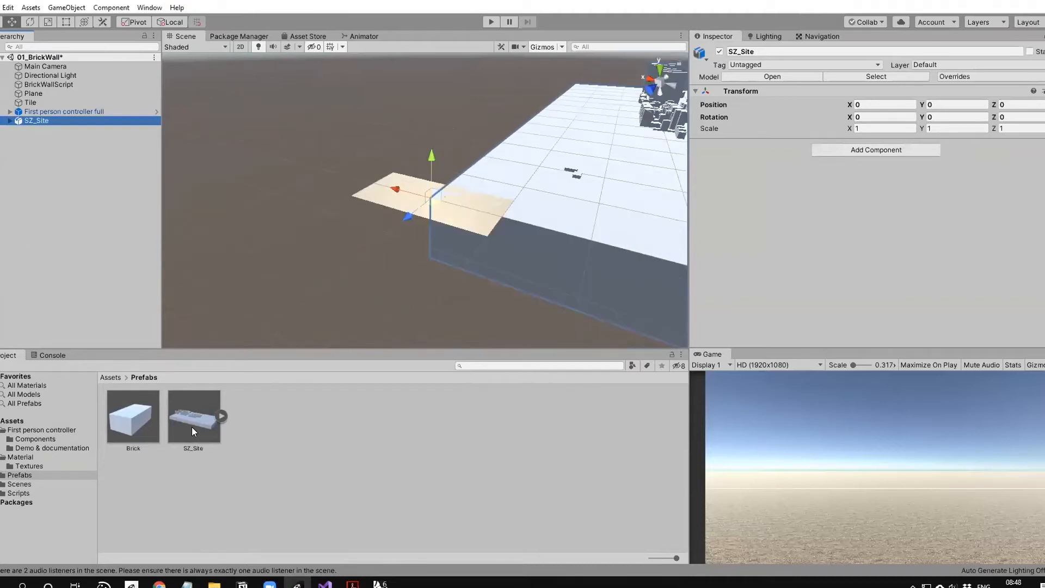
pyautogui.scroll(2, 450, 194)
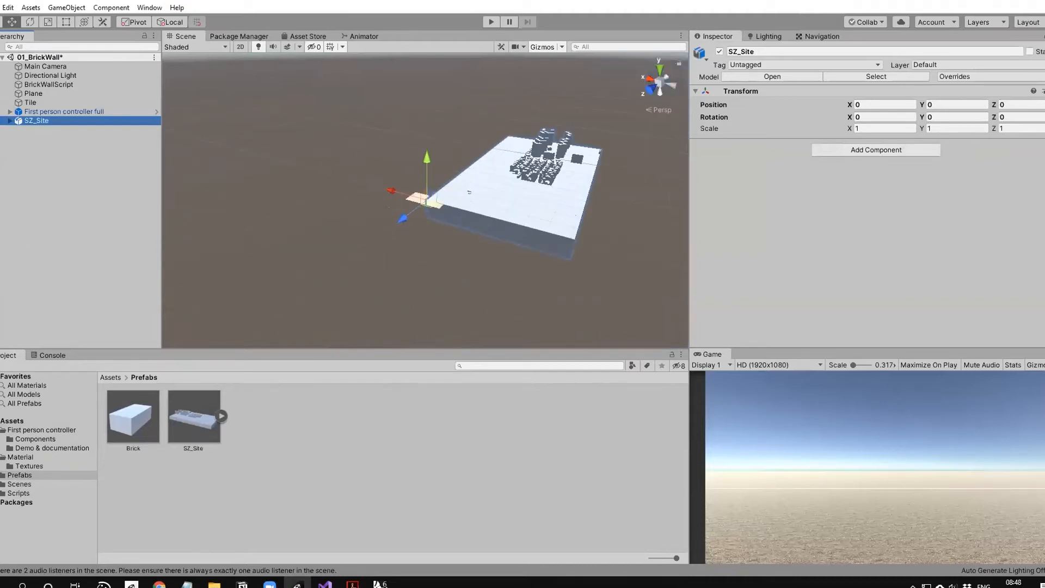
pyautogui.hotkey('ctrl', 'z')
pyautogui.hotkey('ctrl', 'z')
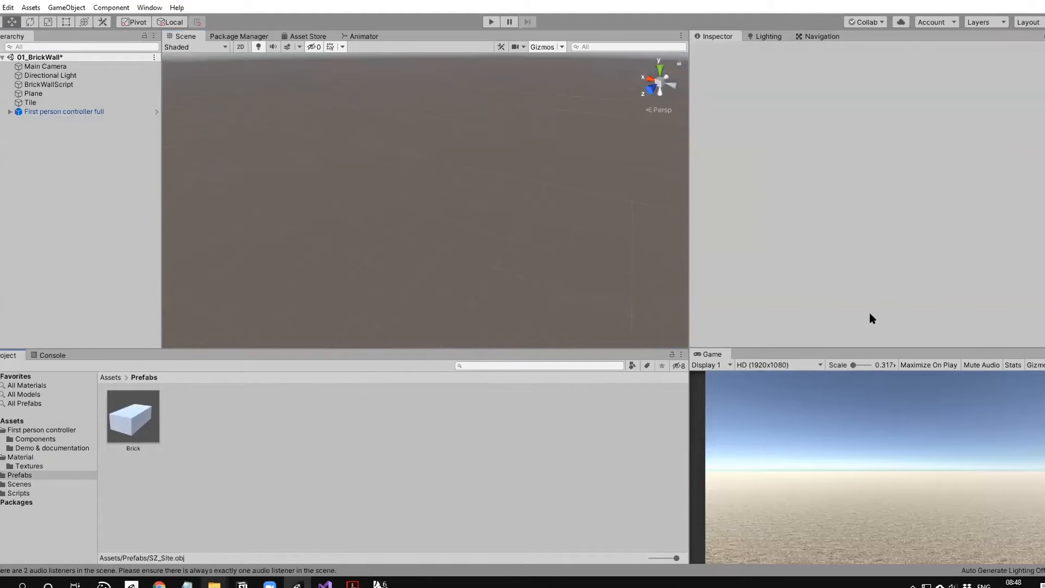
# Import the six SZ_Site and texture files from SZ_01 into Unity's Prefabs folder.
pyautogui.hotkey('alt', 'Tab')
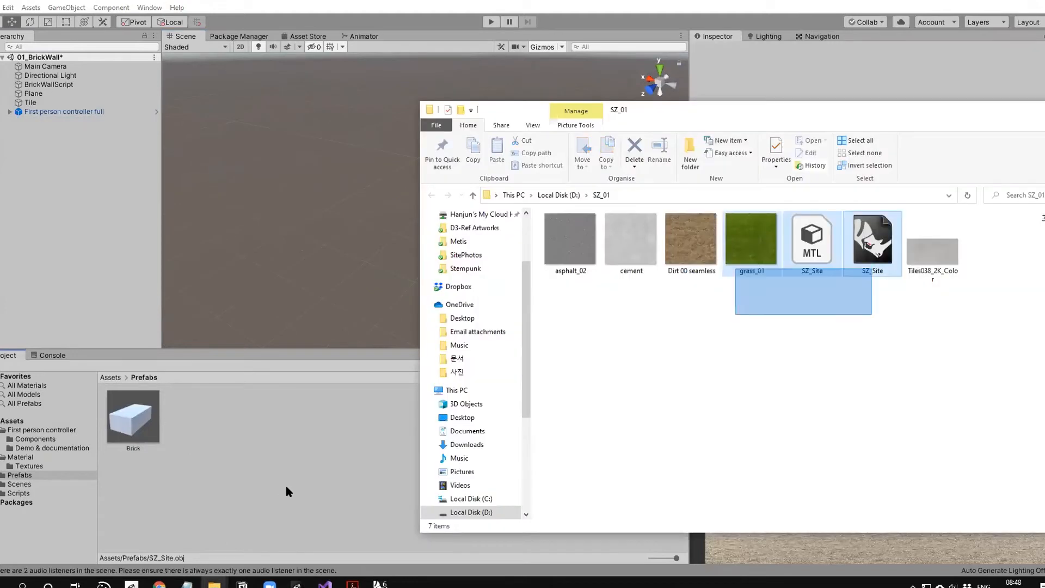
pyautogui.moveTo(219, 444); pyautogui.dragTo(277, 491)
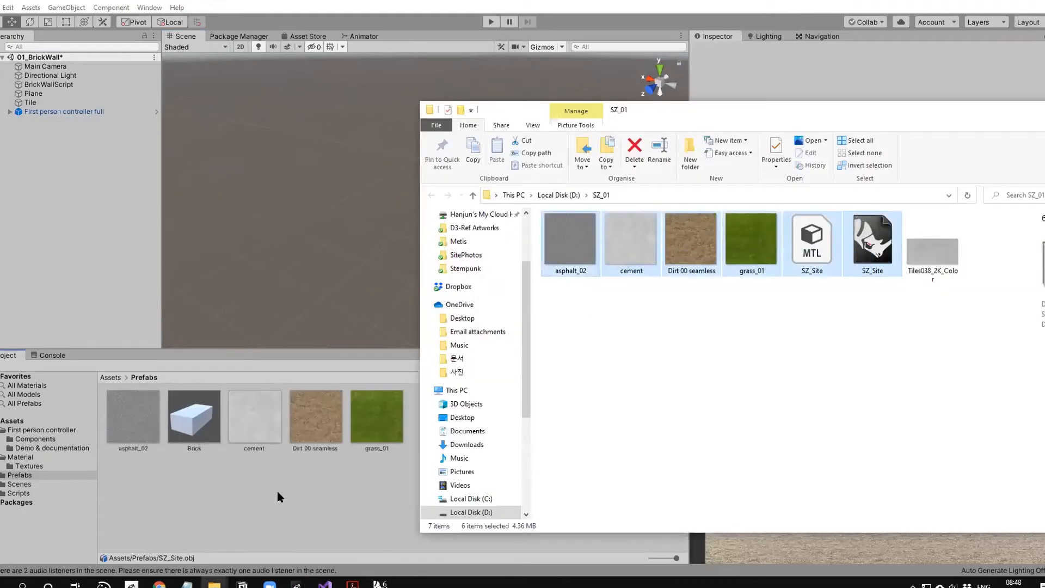
pyautogui.click(415, 467)
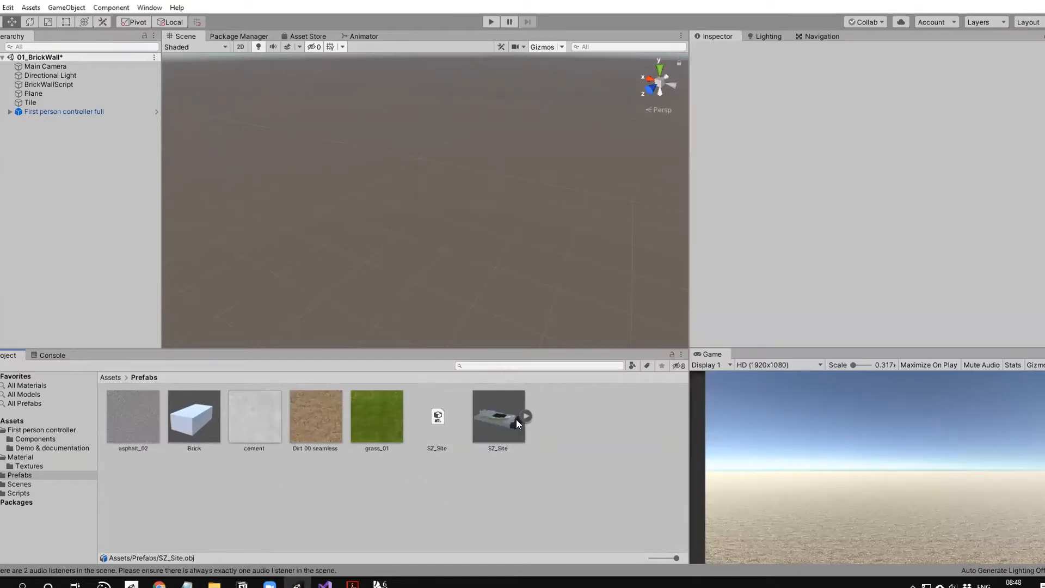
# Drop the SZ_Site prefab into the scene, look it over, then switch to Rhino.
pyautogui.moveTo(496, 419); pyautogui.dragTo(374, 199)
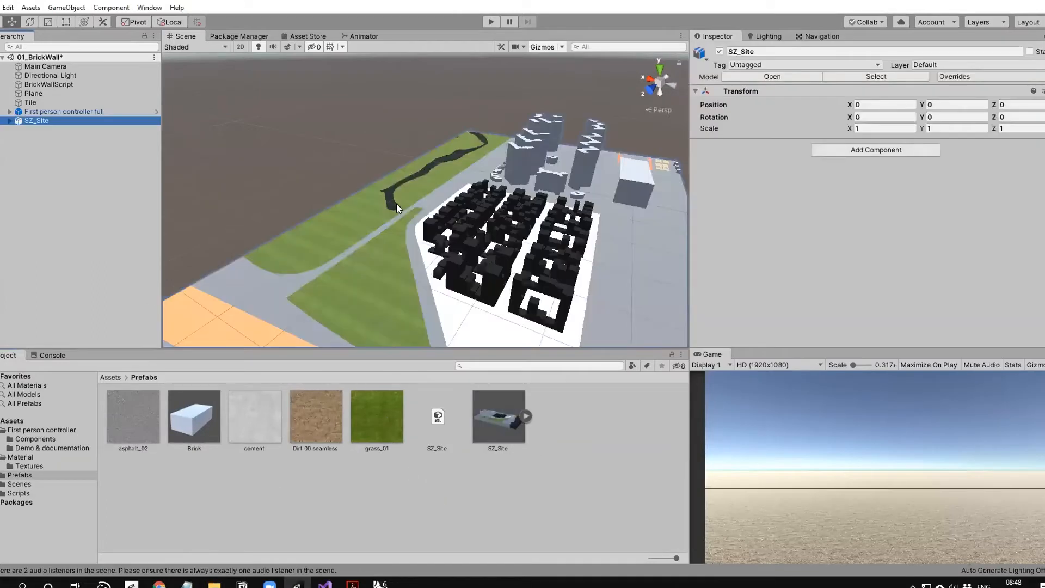
pyautogui.scroll(-1, 479, 276)
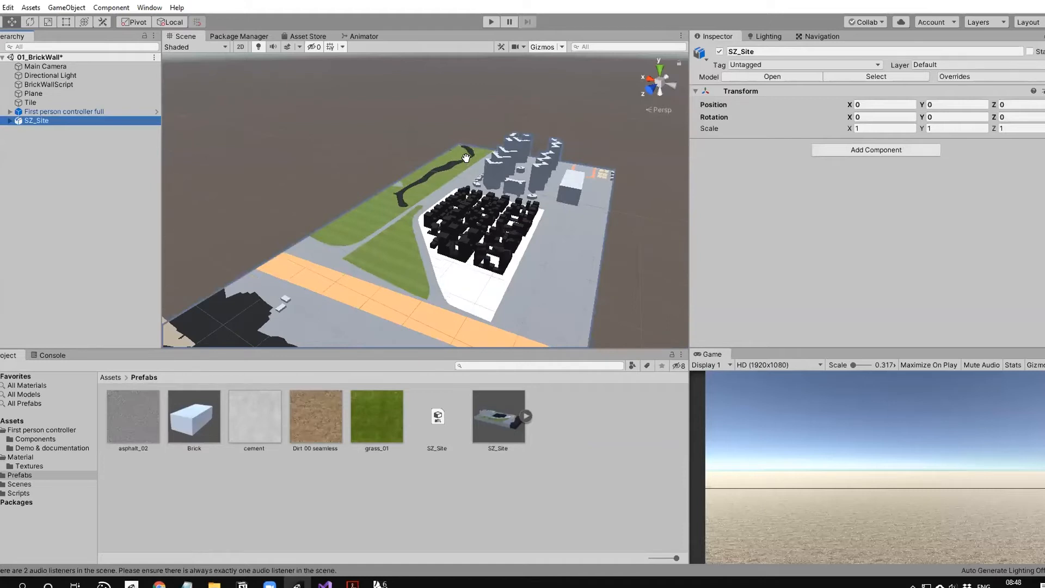
pyautogui.scroll(-1, 482, 270)
pyautogui.scroll(1, 482, 268)
pyautogui.scroll(1, 454, 197)
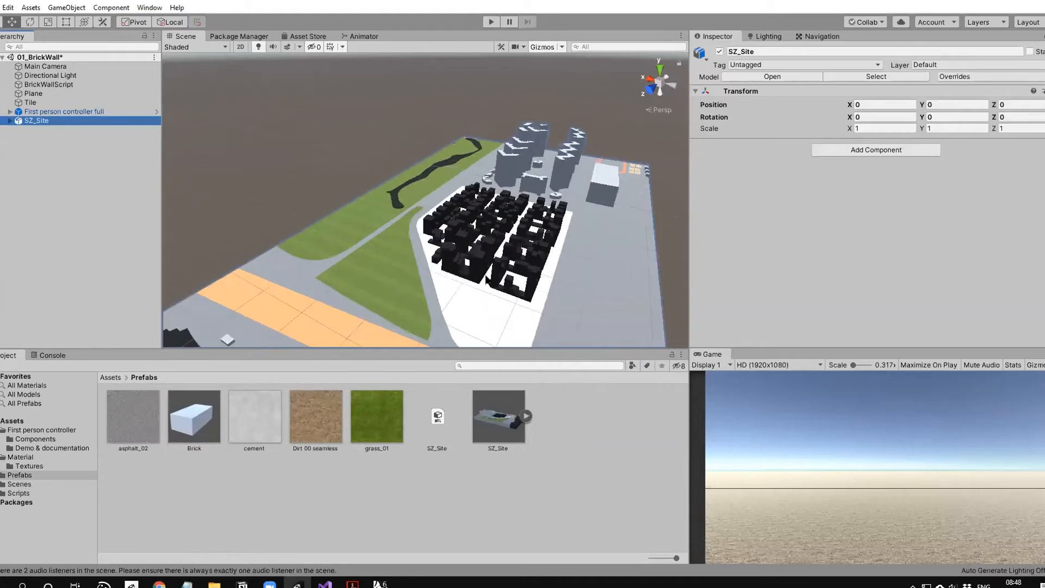
pyautogui.scroll(-1, 464, 200)
pyautogui.moveTo(463, 199)
pyautogui.mouseDown(button='middle')
pyautogui.moveTo(453, 237)
pyautogui.moveTo(454, 196)
pyautogui.mouseUp(button='middle')
pyautogui.scroll(2, 386, 282)
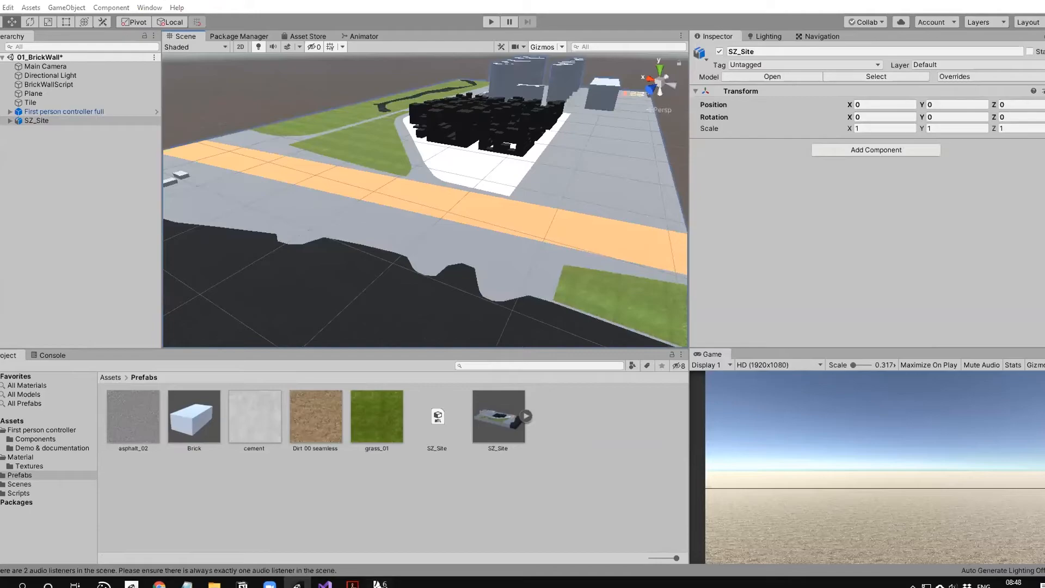
pyautogui.hotkey('alt', 'Tab')
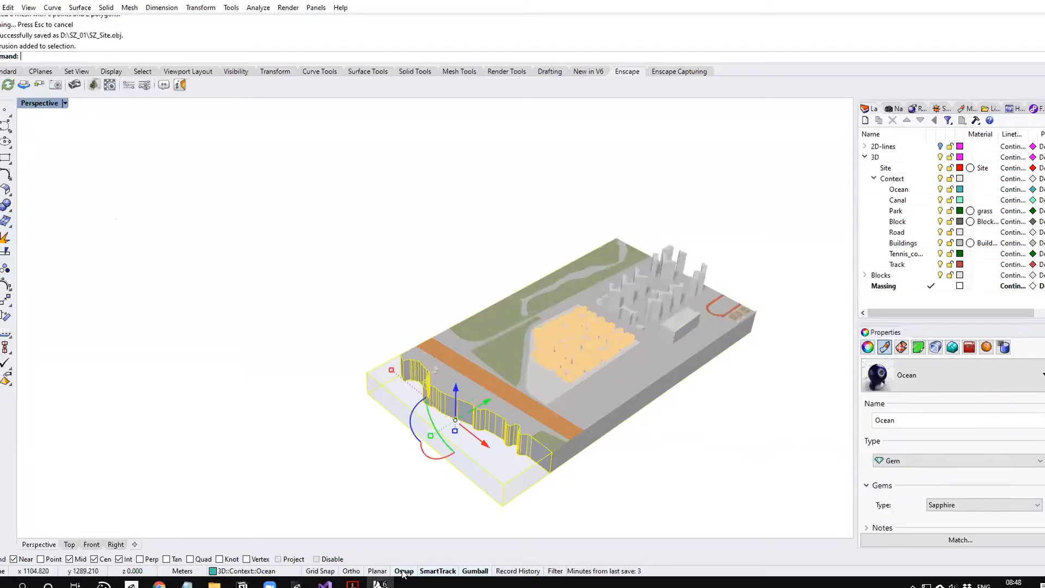
# Reselect the Ocean-layer objects at the site edge in Rhino, then return to Unity.
pyautogui.press('Escape')
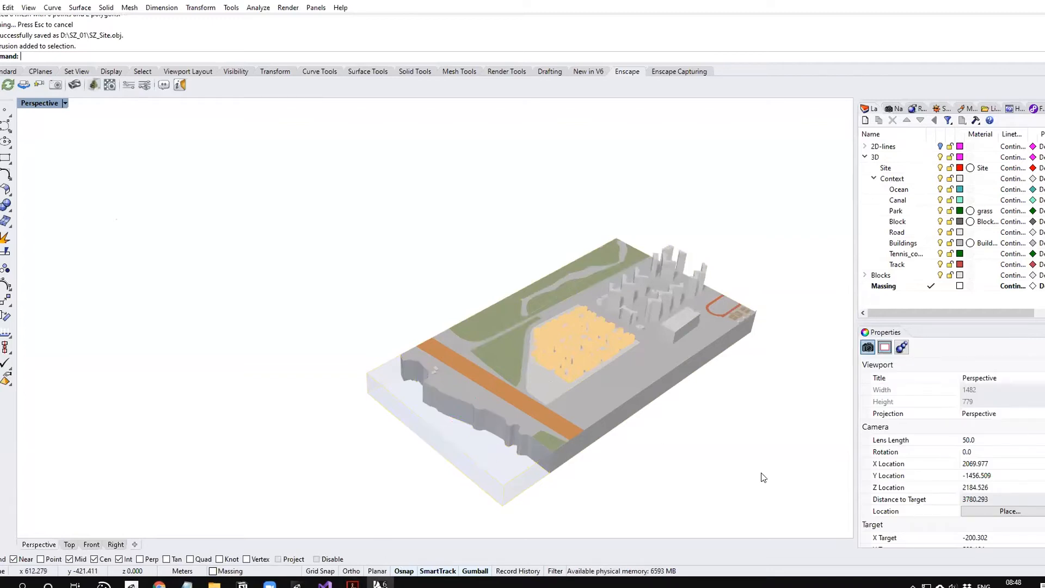
pyautogui.press('Return')
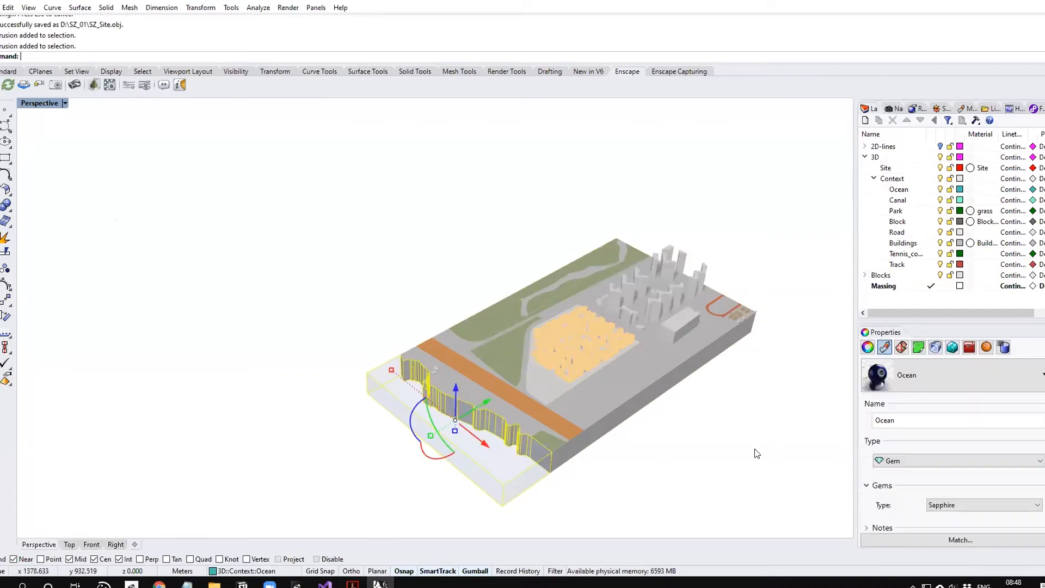
pyautogui.moveTo(380, 584)
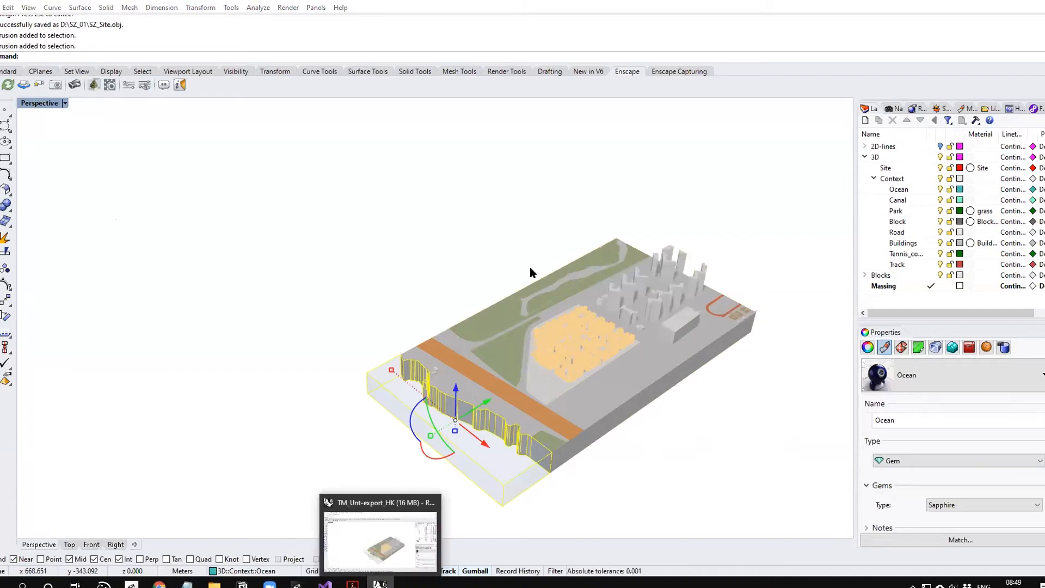
pyautogui.hotkey('alt', 'Tab')
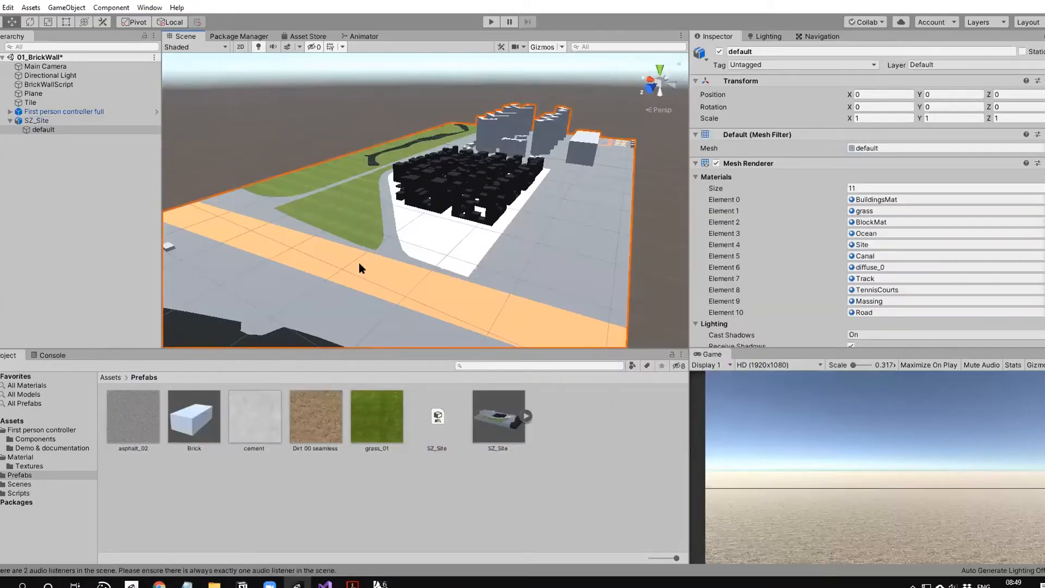
pyautogui.scroll(-3, 359, 262)
# Orbit and pan the Scene view to inspect the imported site from several sides.
pyautogui.moveTo(492, 236)
pyautogui.mouseDown(button='middle')
pyautogui.moveTo(398, 234)
pyautogui.moveTo(296, 298)
pyautogui.mouseUp(button='middle')
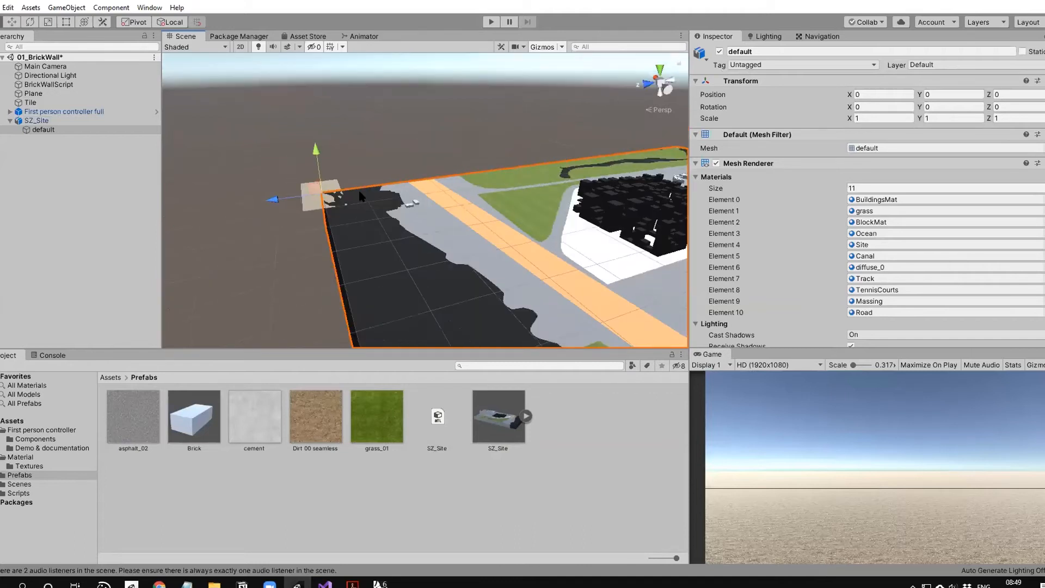
pyautogui.scroll(-3, 360, 197)
pyautogui.moveTo(356, 192); pyautogui.dragTo(444, 173, button='middle')
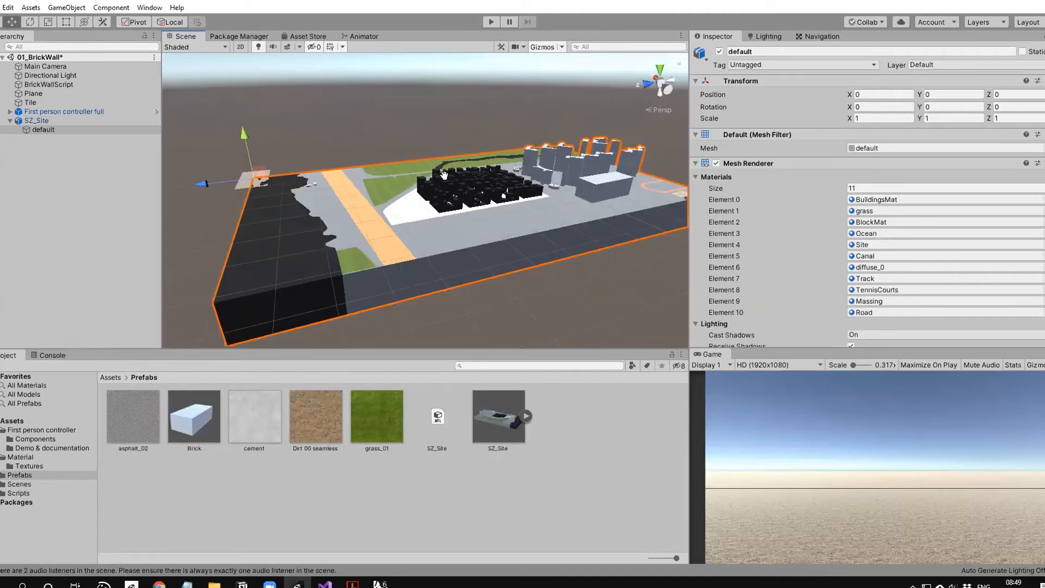
pyautogui.keyDown('alt'); pyautogui.moveTo(445, 176); pyautogui.dragTo(416, 264); pyautogui.keyUp('alt')
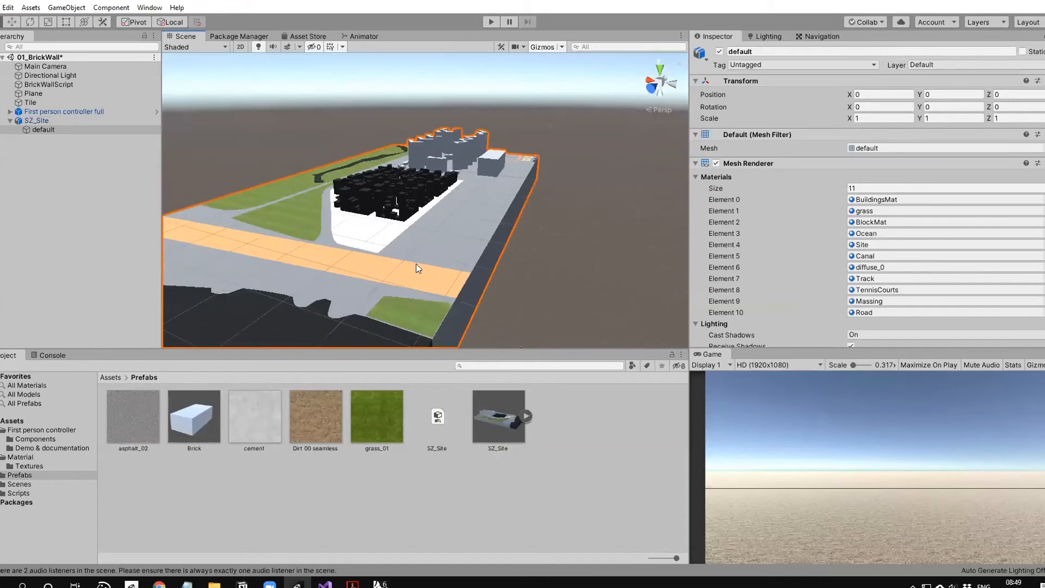
pyautogui.scroll(2, 452, 229)
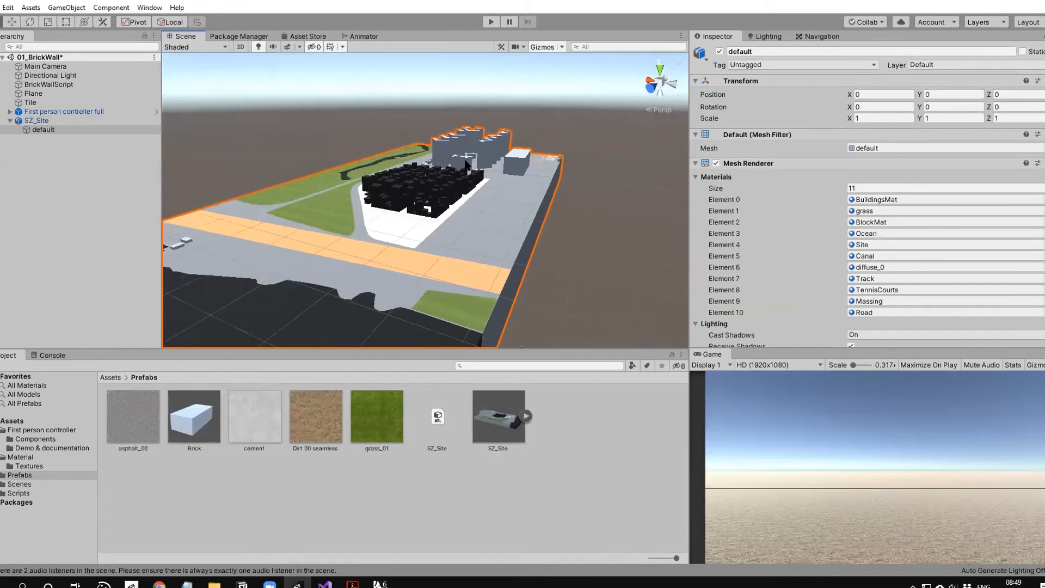
pyautogui.scroll(1, 458, 223)
# Run and stop the game, then select the imported 'default' site mesh under SZ_Site.
pyautogui.hotkey('ctrl', 'p')
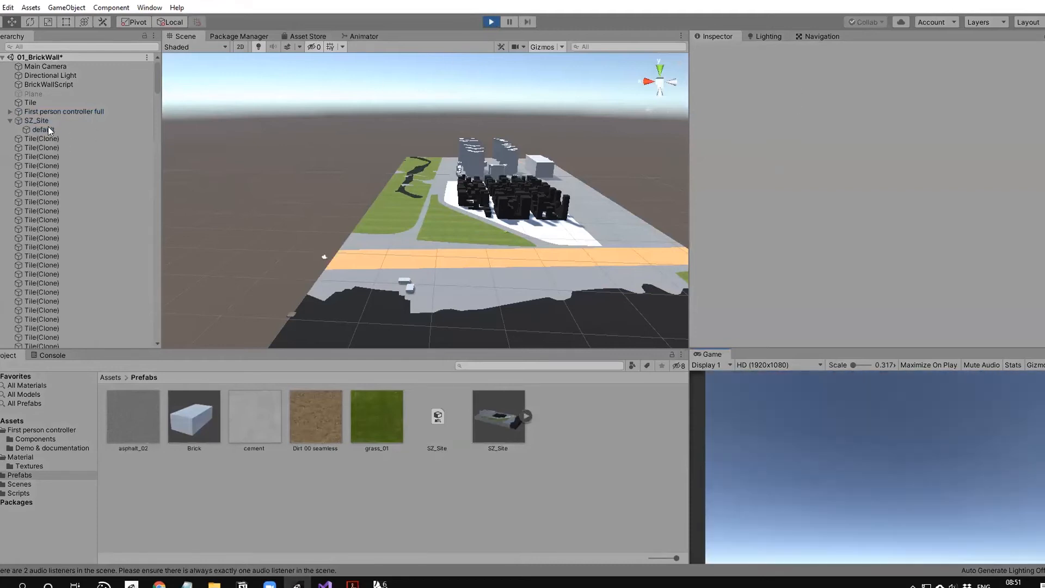
pyautogui.hotkey('ctrl', 'p')
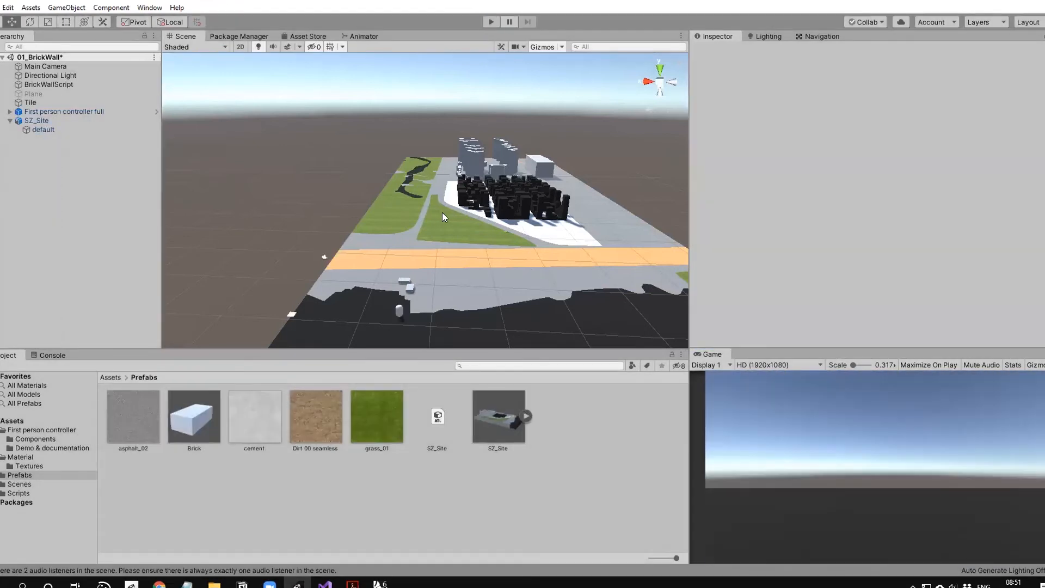
pyautogui.click(553, 239)
pyautogui.moveTo(553, 239)
pyautogui.mouseDown(button='middle')
pyautogui.moveTo(465, 215)
pyautogui.moveTo(476, 204)
pyautogui.mouseUp(button='middle')
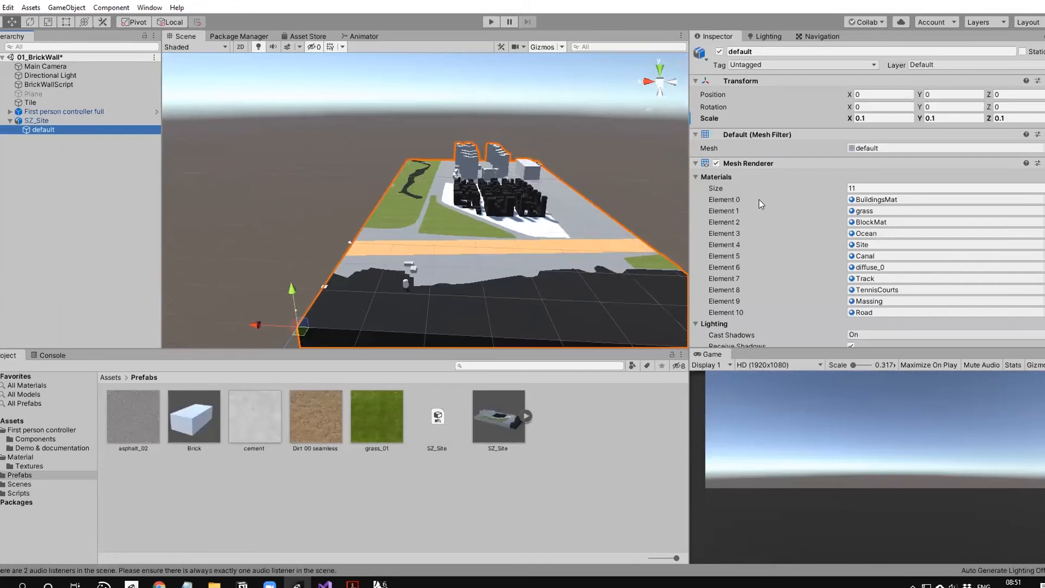
pyautogui.scroll(-2, 423, 315)
pyautogui.scroll(-2, 423, 315)
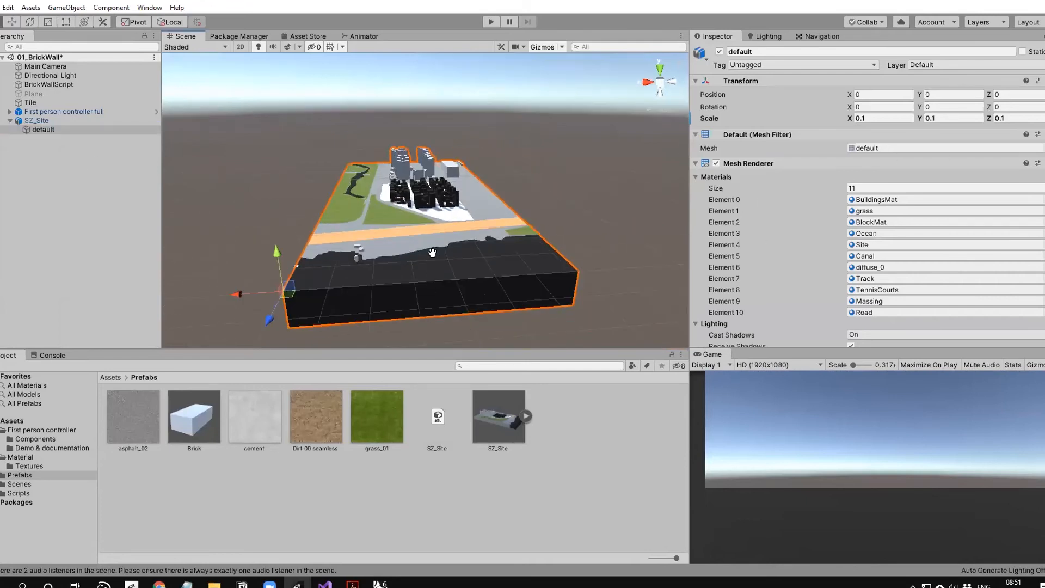
pyautogui.scroll(4, 429, 262)
pyautogui.scroll(-2, 429, 254)
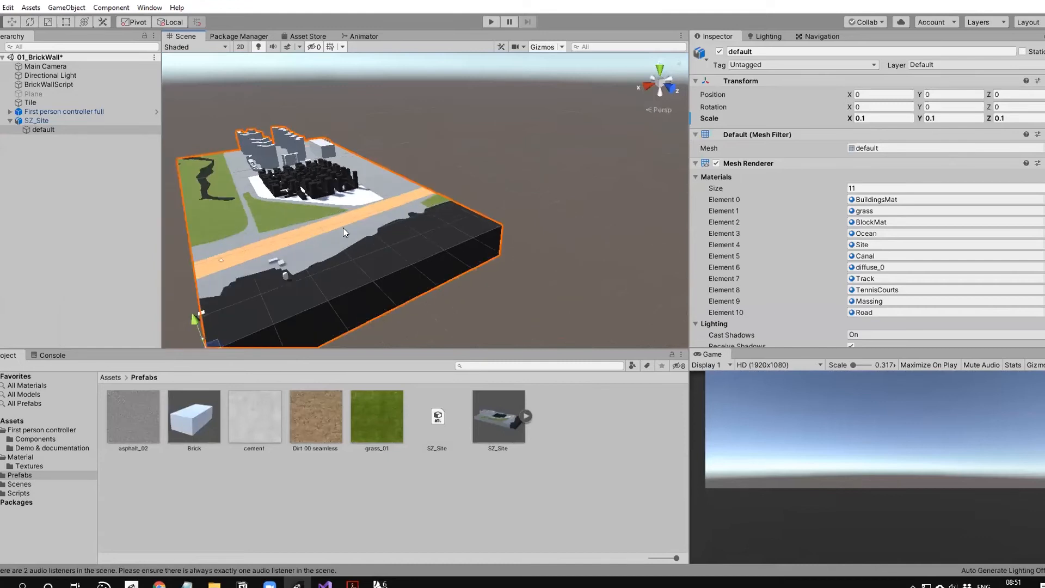
pyautogui.scroll(-2, 429, 256)
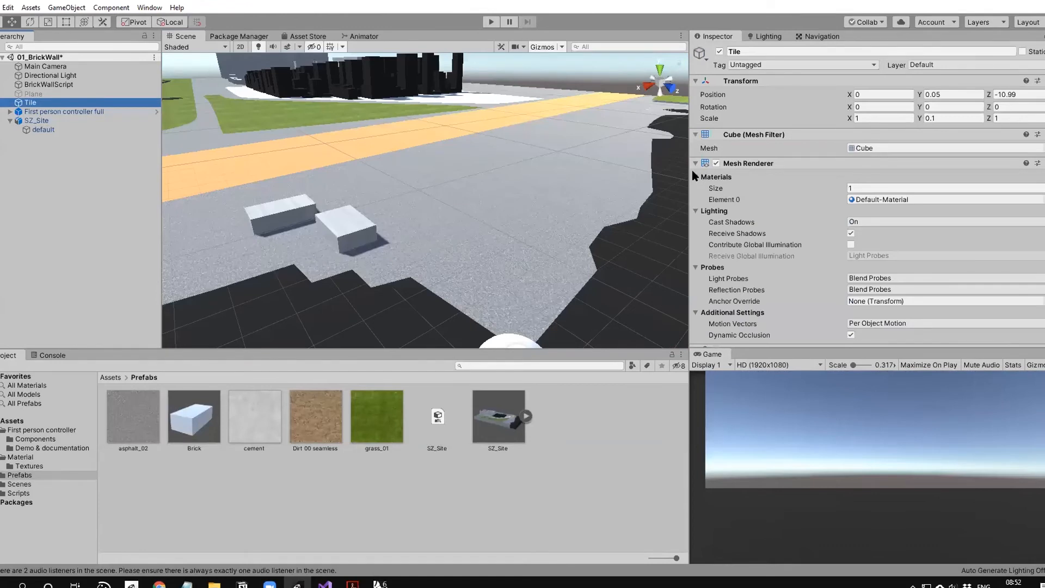
pyautogui.scroll(-3, 726, 182)
pyautogui.scroll(-4, 727, 183)
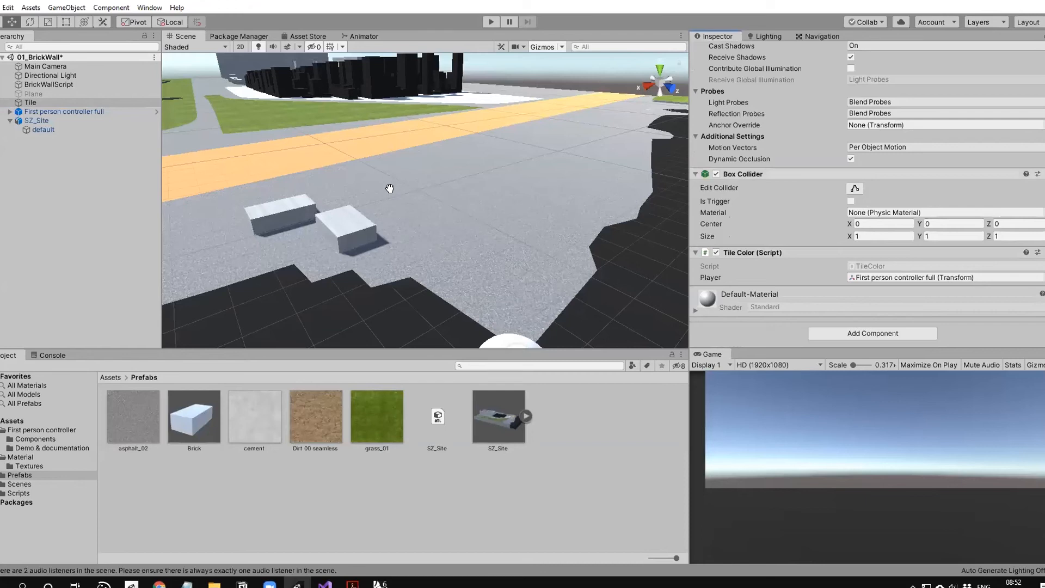
# Orbit the Scene view to centre the site buildings and horizon.
pyautogui.moveTo(450, 213)
pyautogui.mouseDown(button='right')
pyautogui.moveTo(458, 183)
pyautogui.moveTo(362, 189)
pyautogui.mouseUp(button='right')
pyautogui.moveTo(406, 219)
pyautogui.mouseDown(button='right')
pyautogui.moveTo(473, 196)
pyautogui.moveTo(463, 186)
pyautogui.mouseUp(button='right')
pyautogui.scroll(-3, 451, 261)
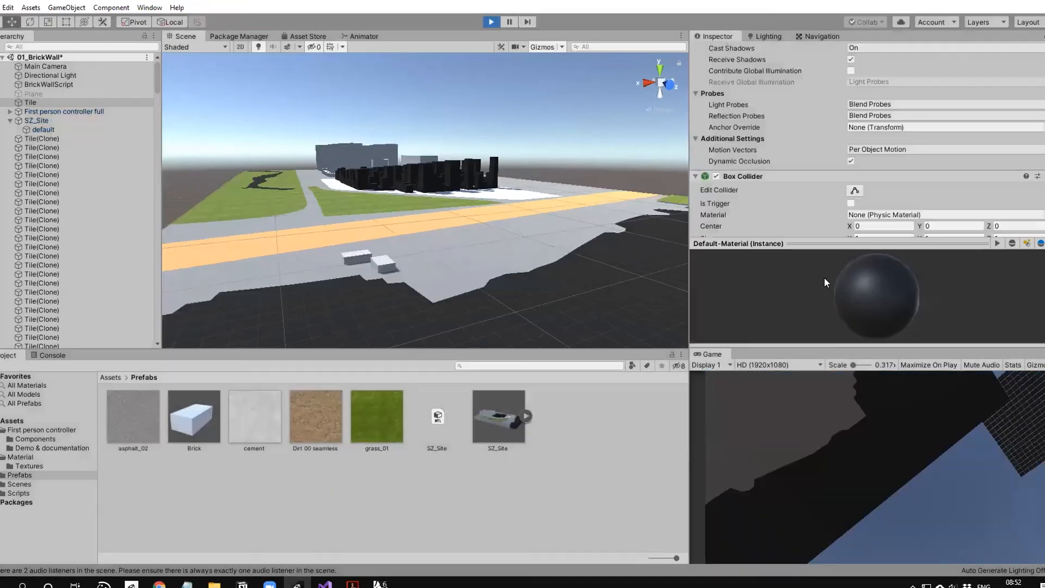
# Stop the game and add a Mesh Collider component to the 'default' site mesh.
pyautogui.hotkey('ctrl', 'p')
pyautogui.scroll(-5, 869, 333)
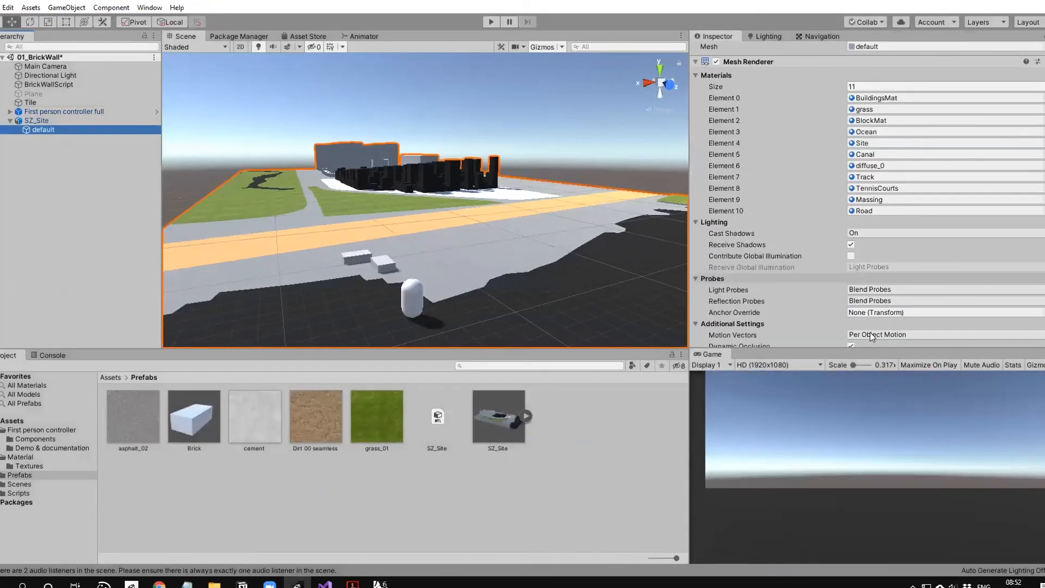
pyautogui.scroll(-5, 870, 332)
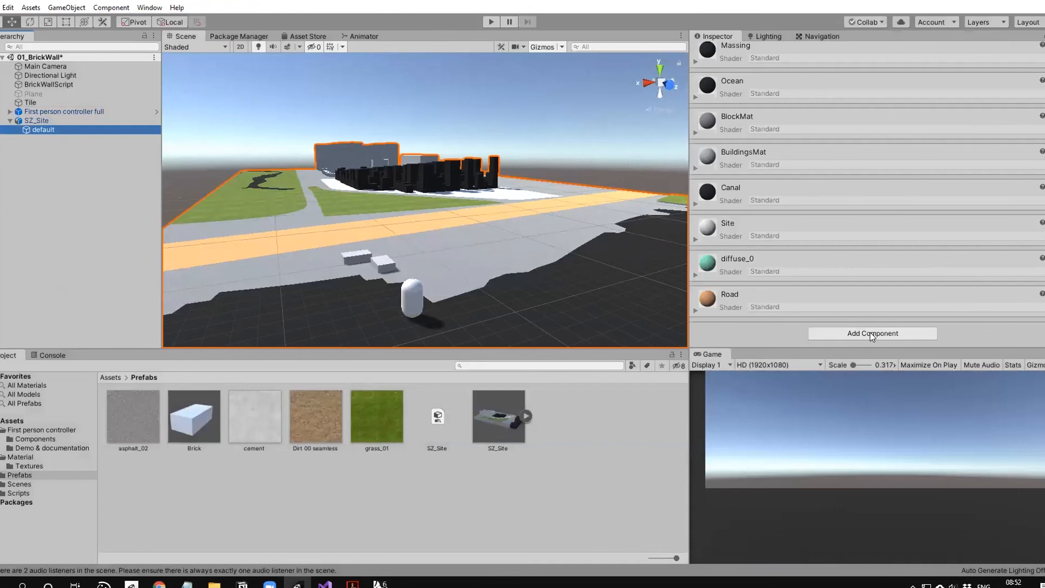
pyautogui.click(870, 332)
pyautogui.write('ri')
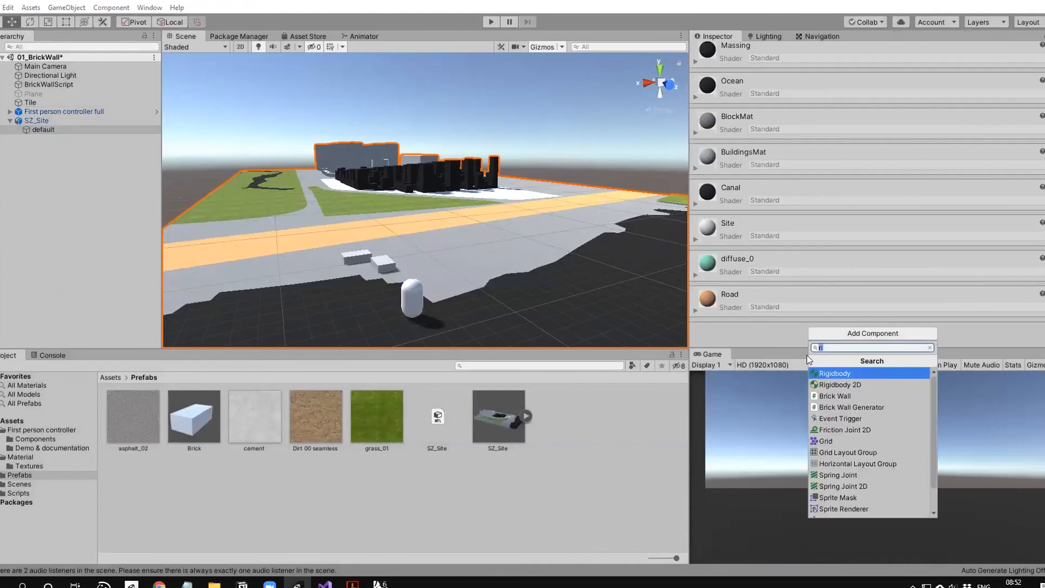
pyautogui.write('m')
pyautogui.press('Down')
pyautogui.press('Return')
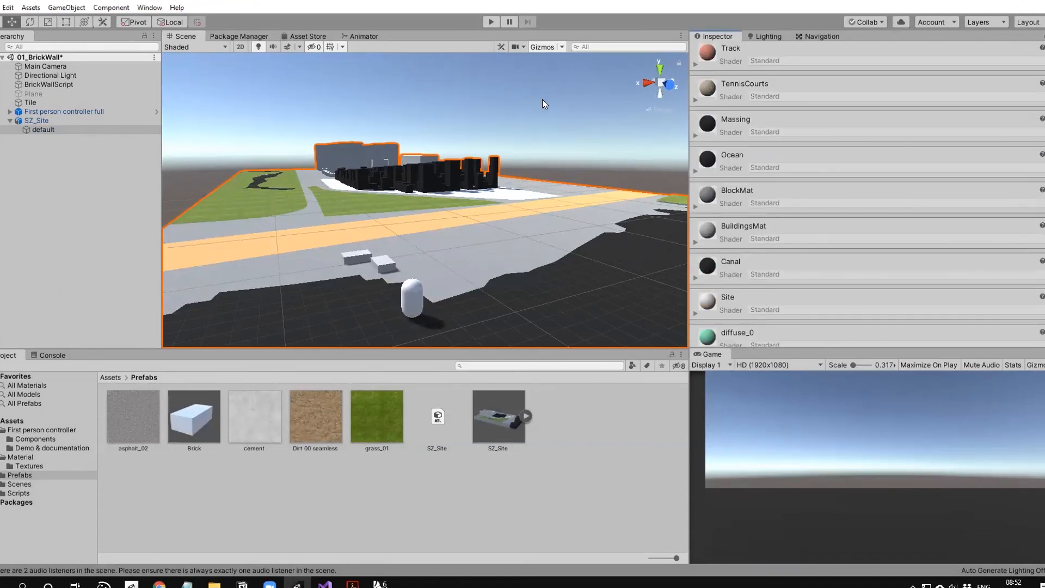
# Play the game and walk the first-person player across the site ground.
pyautogui.hotkey('ctrl', 'p')
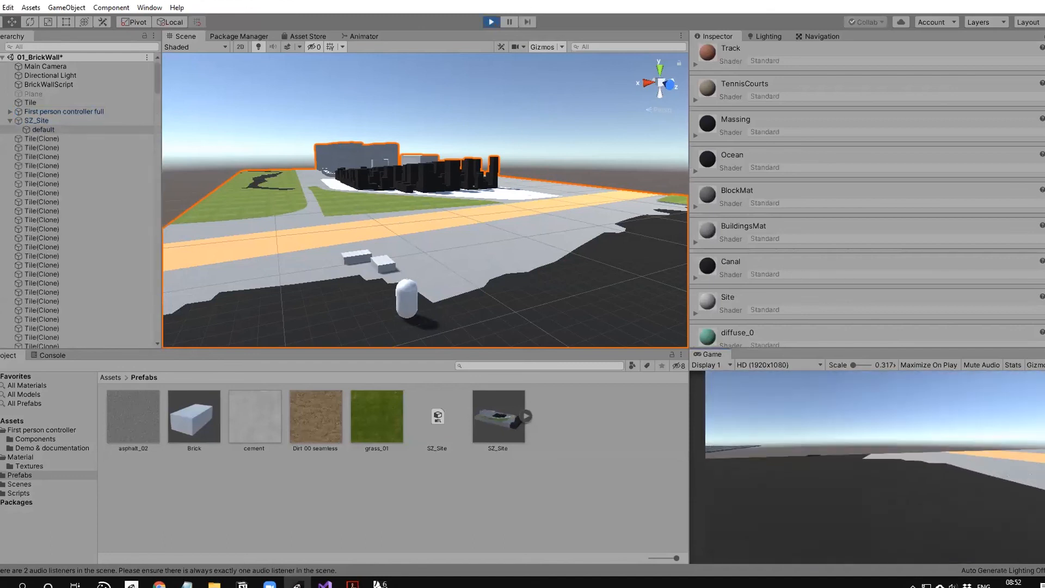
pyautogui.press('a')
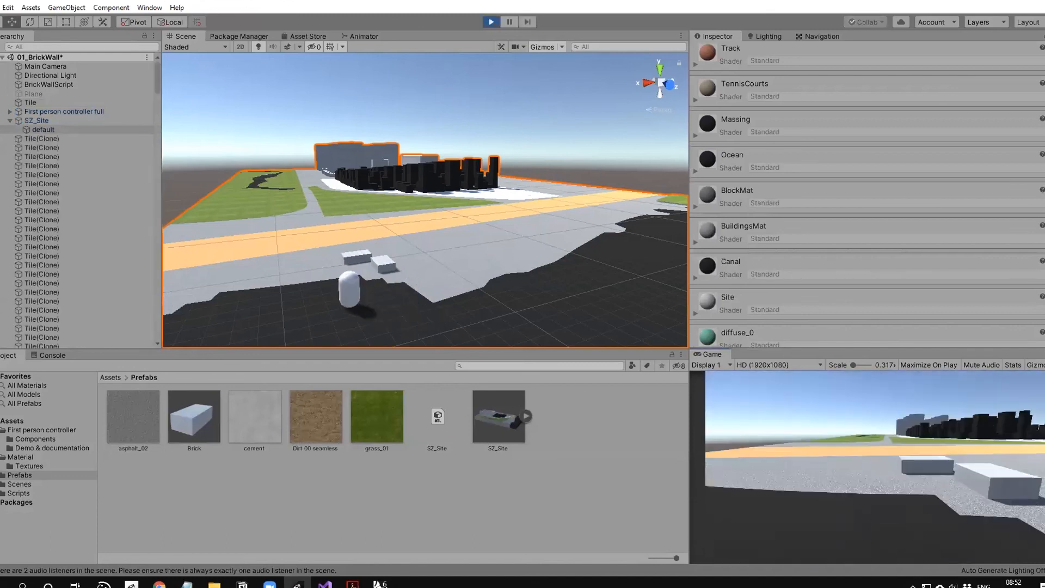